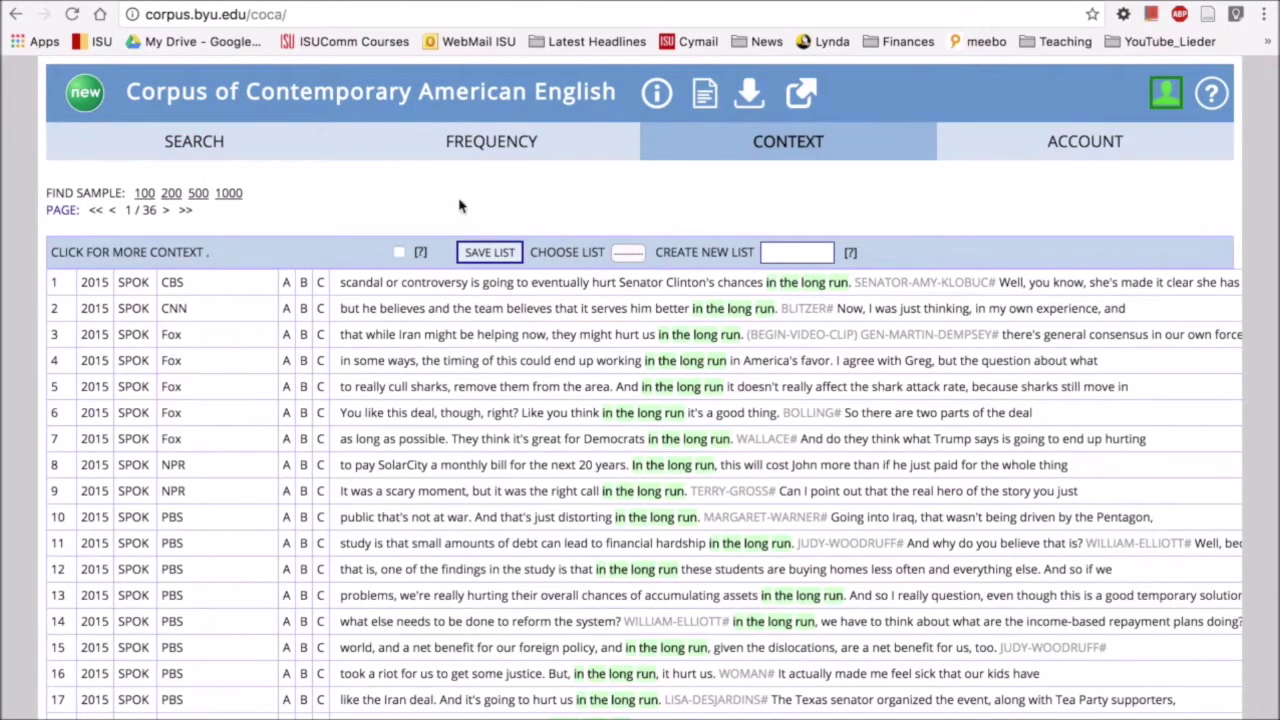
Switch to a Collocates search and replace the phrase with 'run.'
click(196, 147)
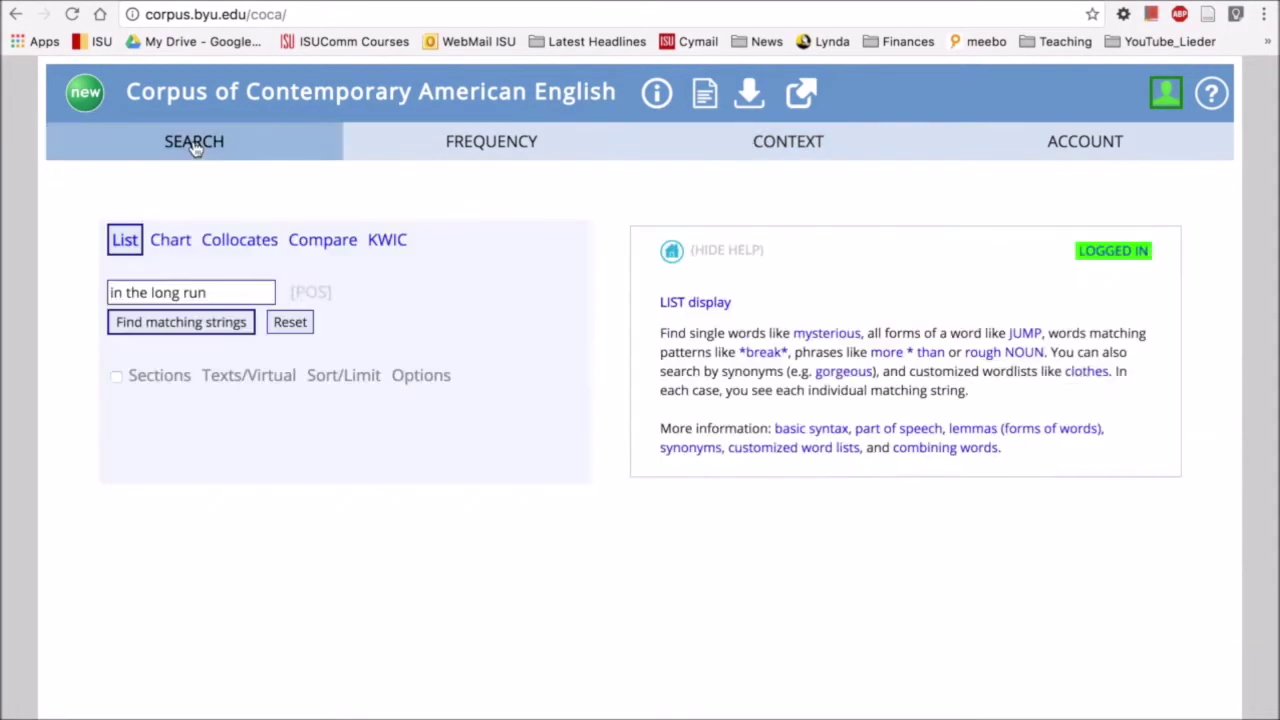
click(244, 241)
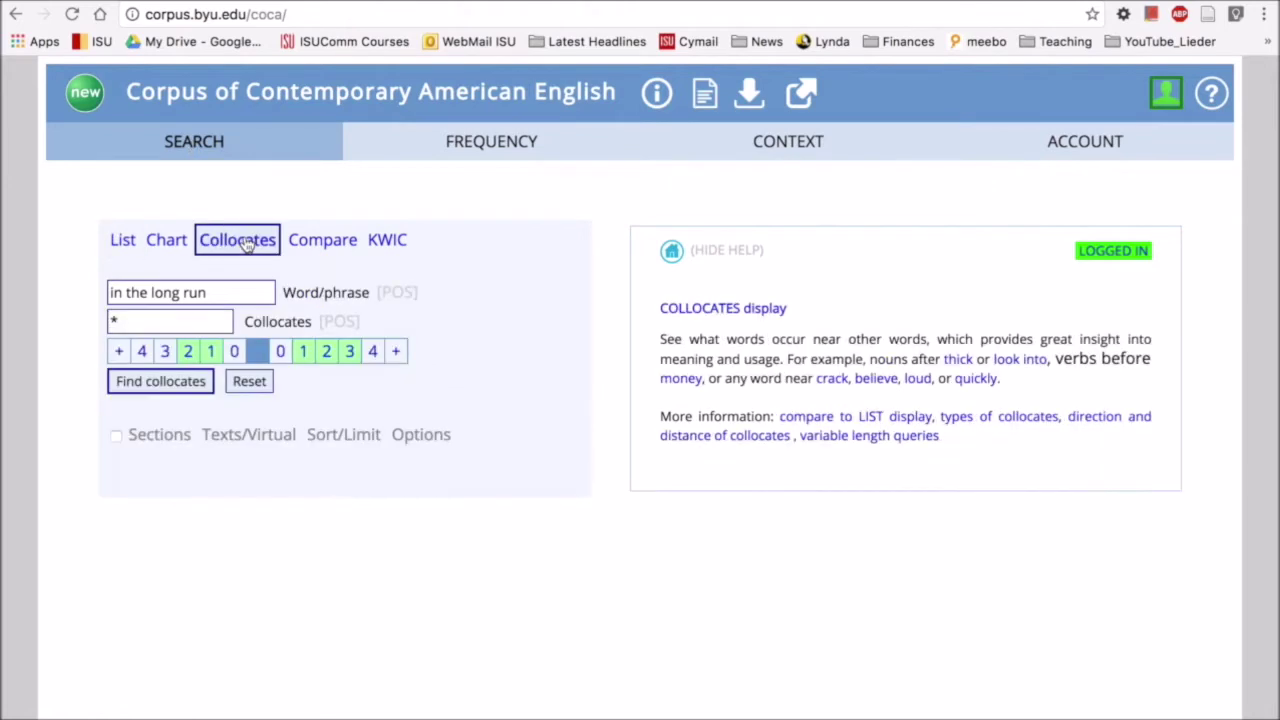
double_click(227, 291)
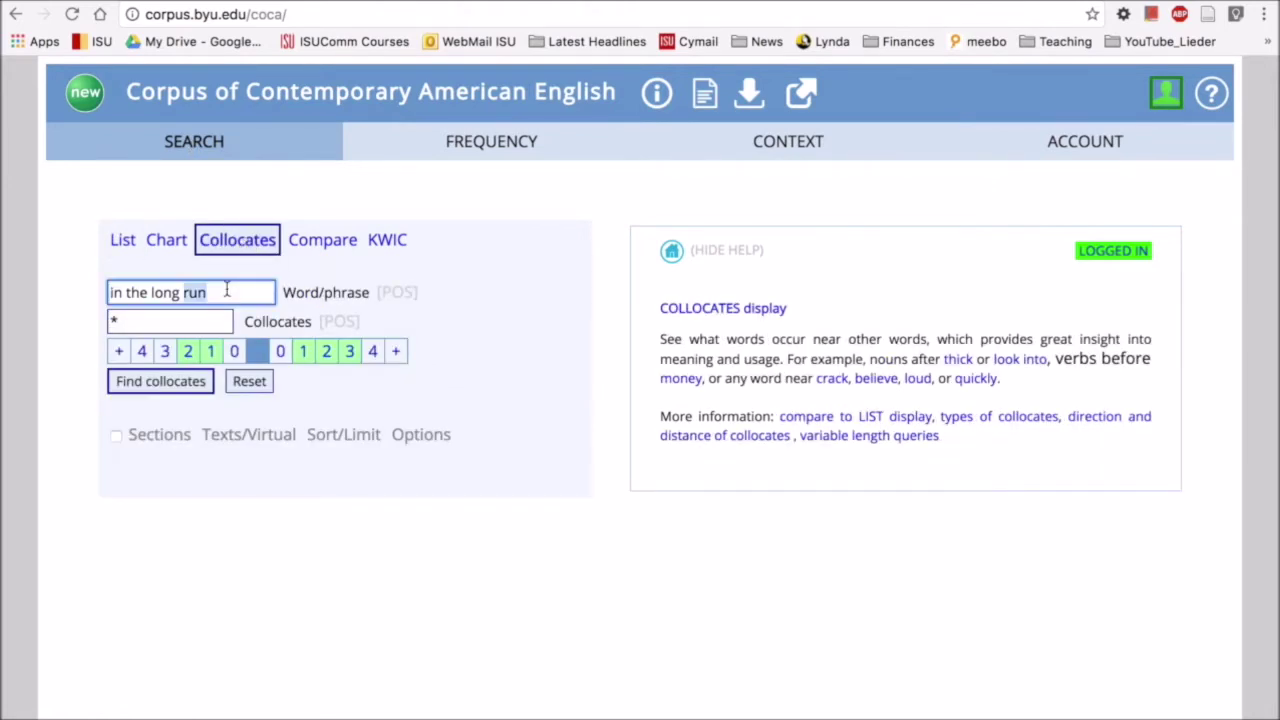
key(BackSpace)
key(BackSpace)
key(BackSpace)
key(BackSpace)
key(BackSpace)
key(BackSpace)
key(BackSpace)
key(BackSpace)
key(BackSpace)
key(BackSpace)
key(BackSpace)
key(BackSpace)
key(BackSpace)
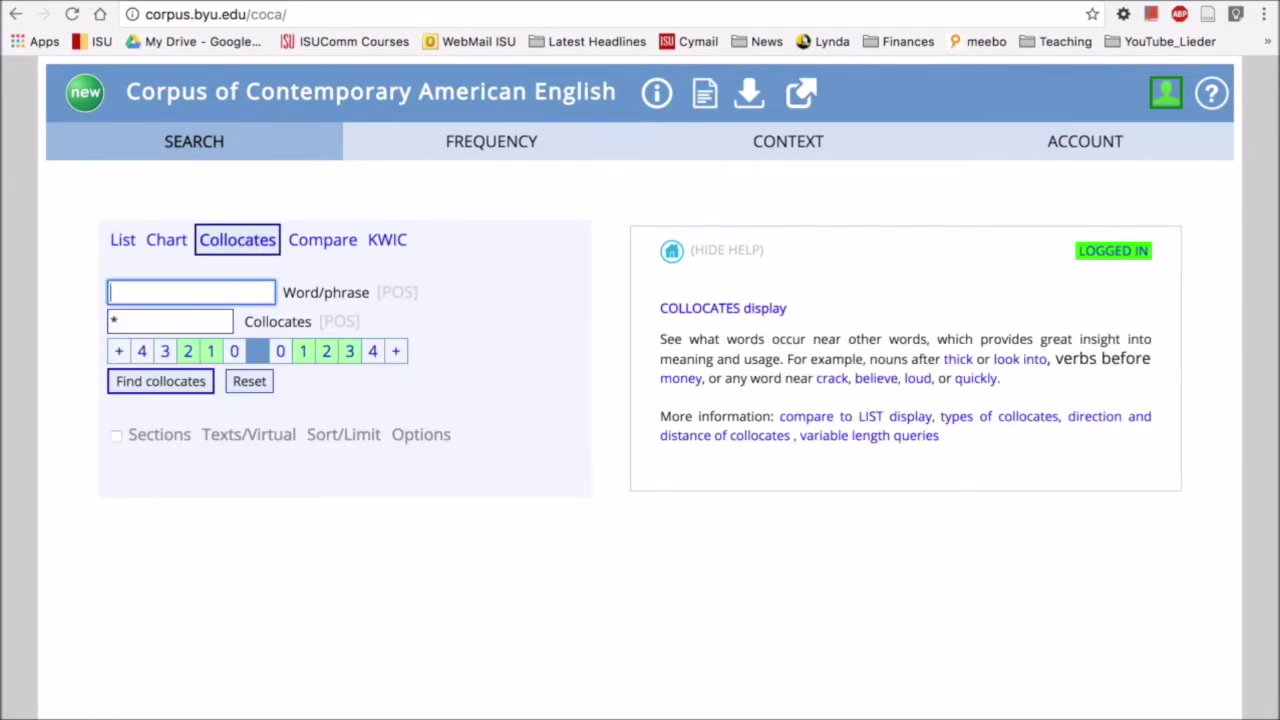
text(run)
text(.)
Restrict run to verbs with verb.ALL, giving run.[v*], and show the section options
click(397, 294)
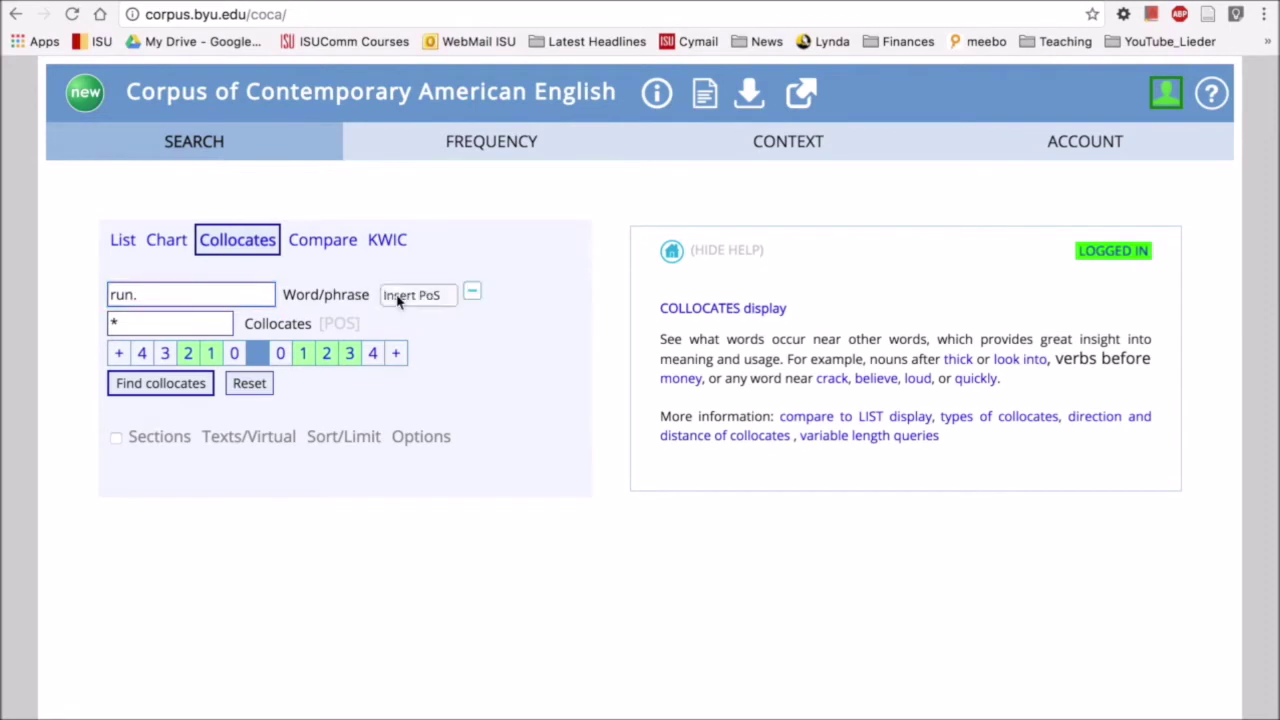
click(397, 297)
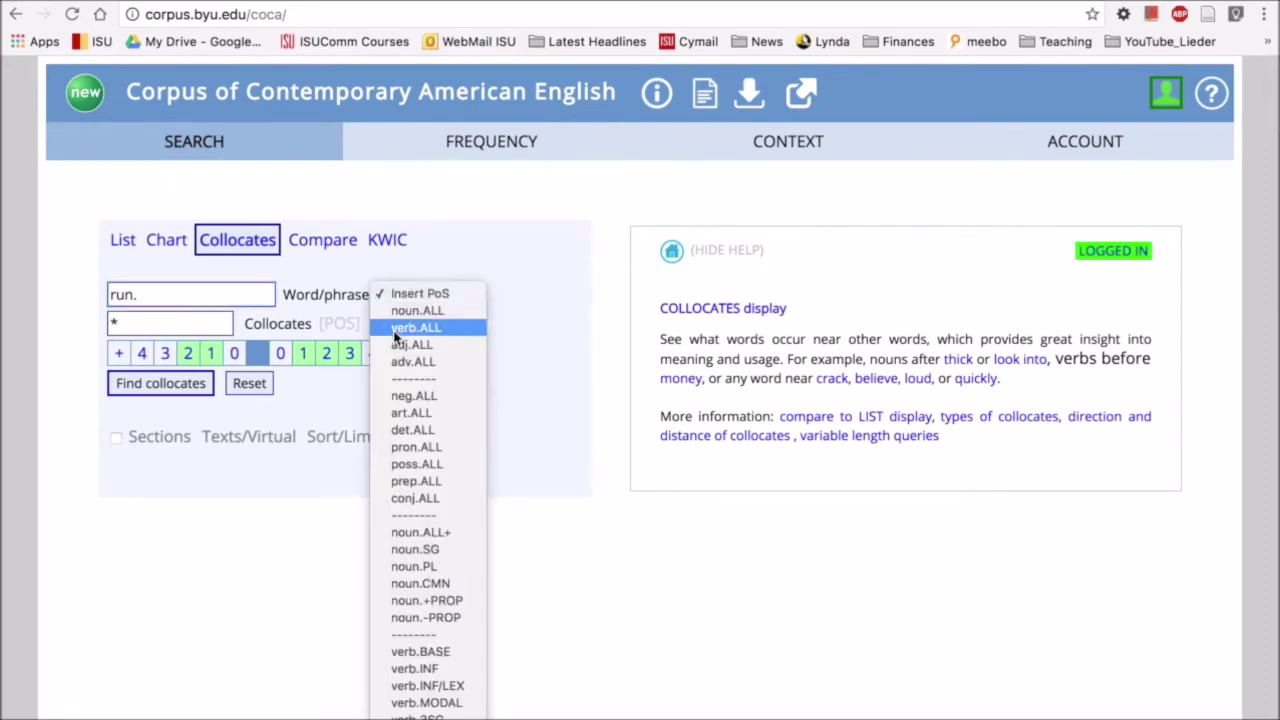
click(395, 329)
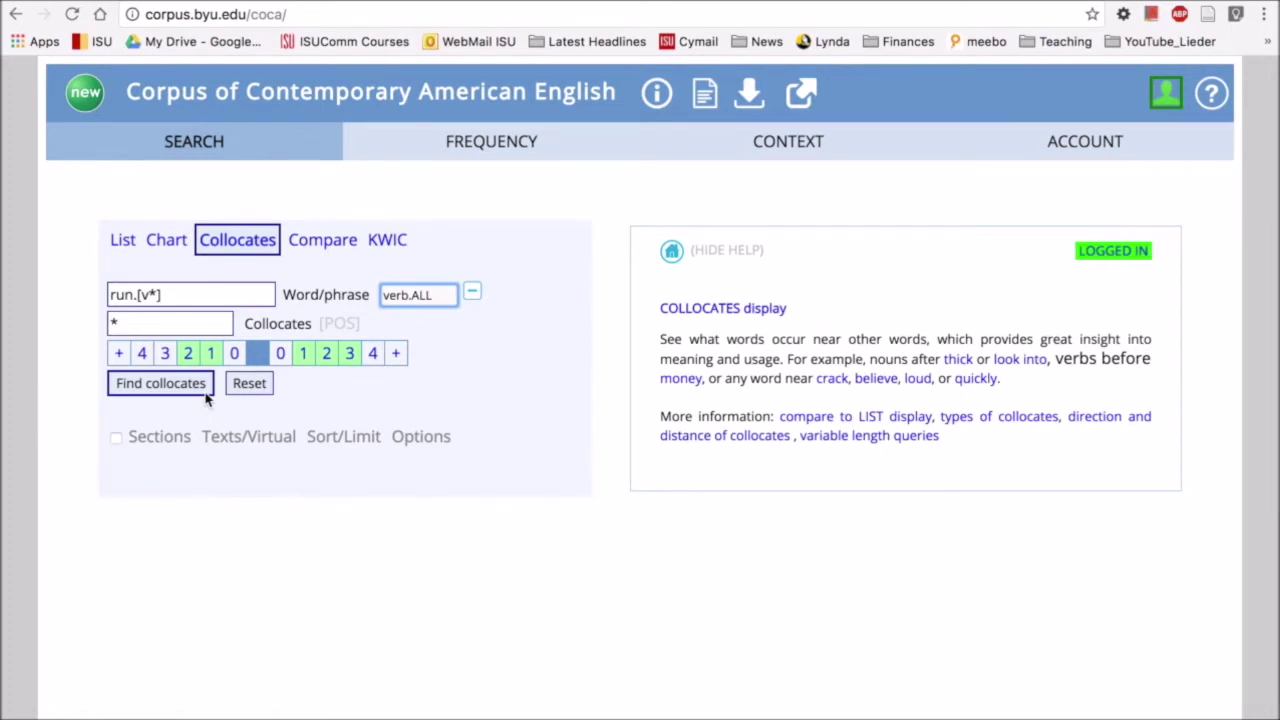
click(161, 438)
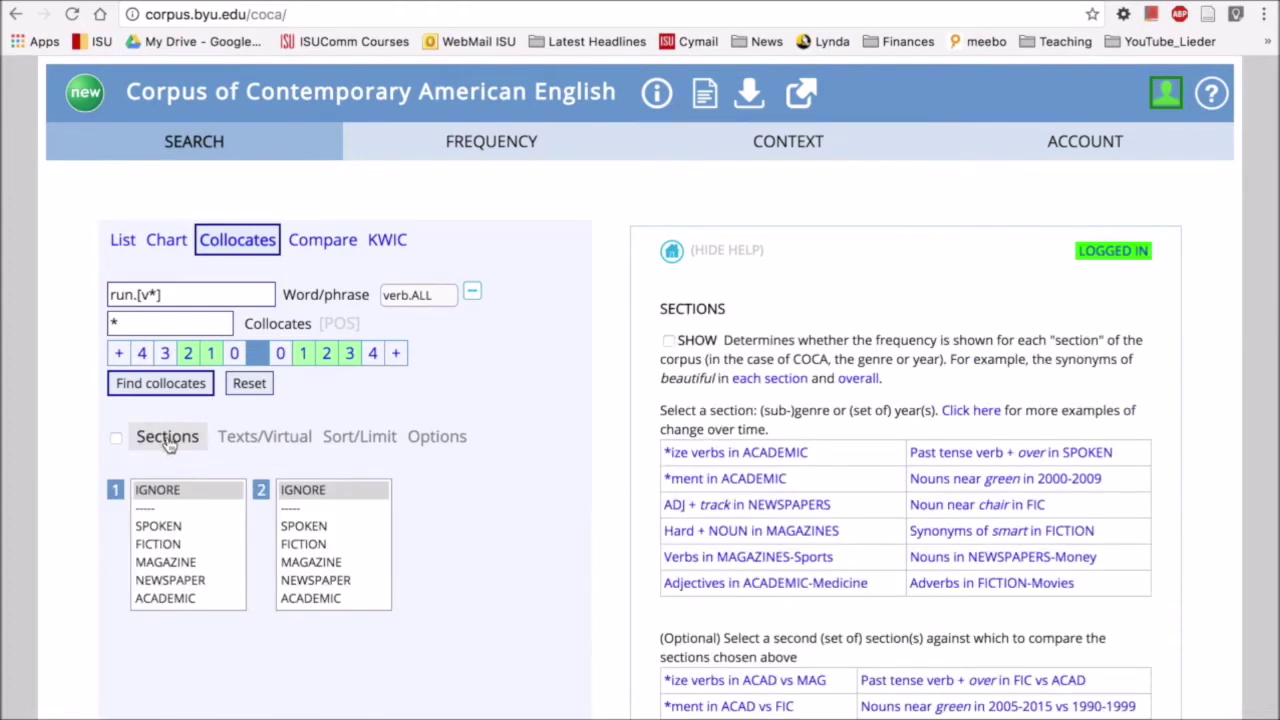
Pick ACADEMIC as section 1 and SPOKEN as section 2 for the comparison
scroll(430, 472, down, 1)
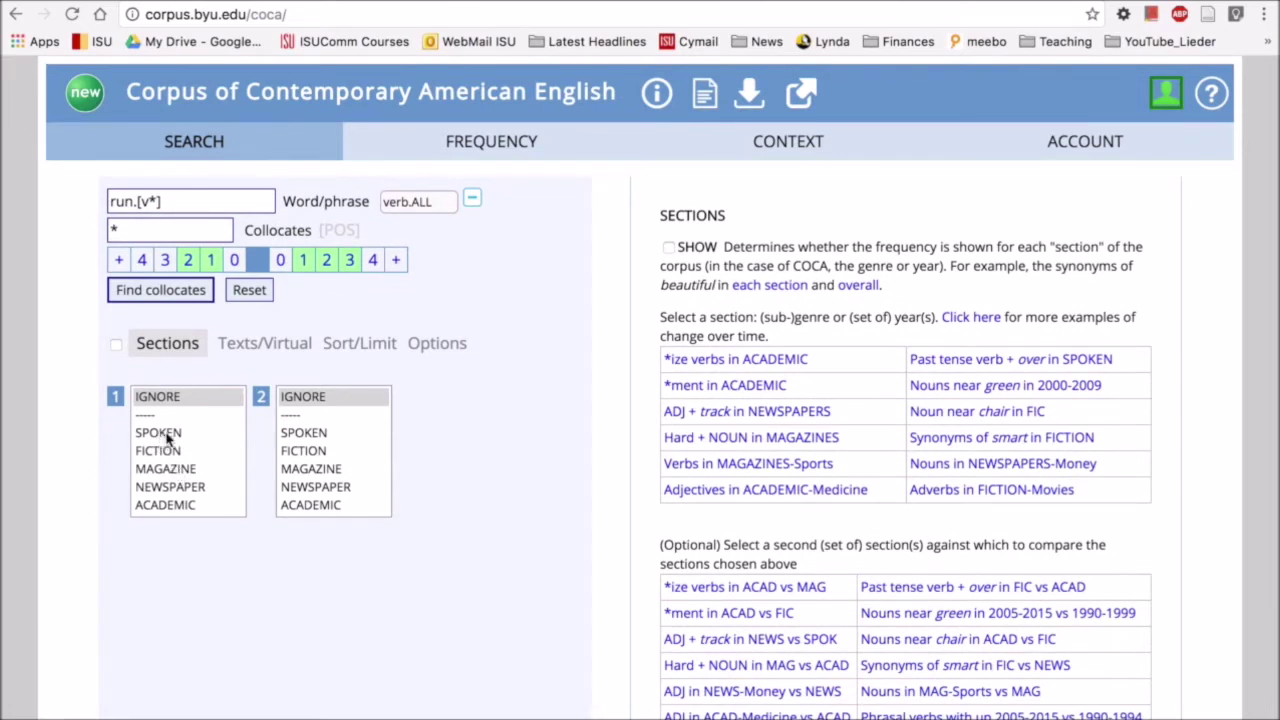
click(175, 507)
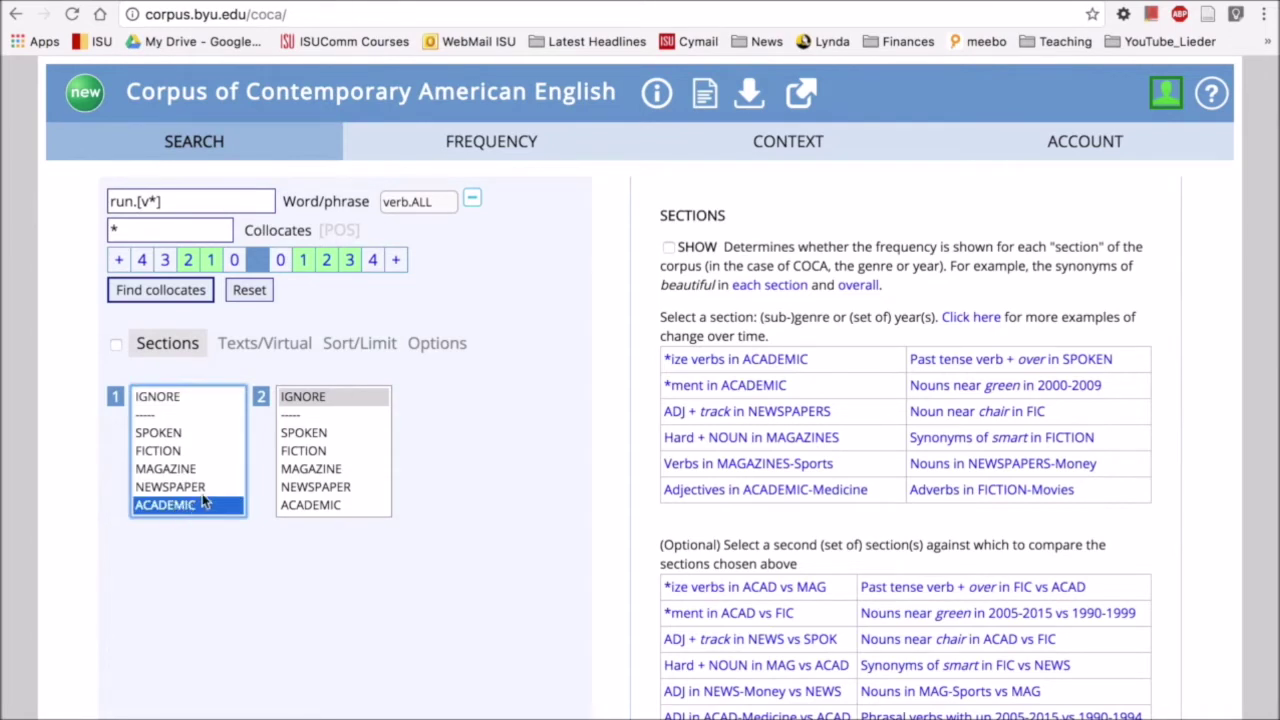
click(312, 436)
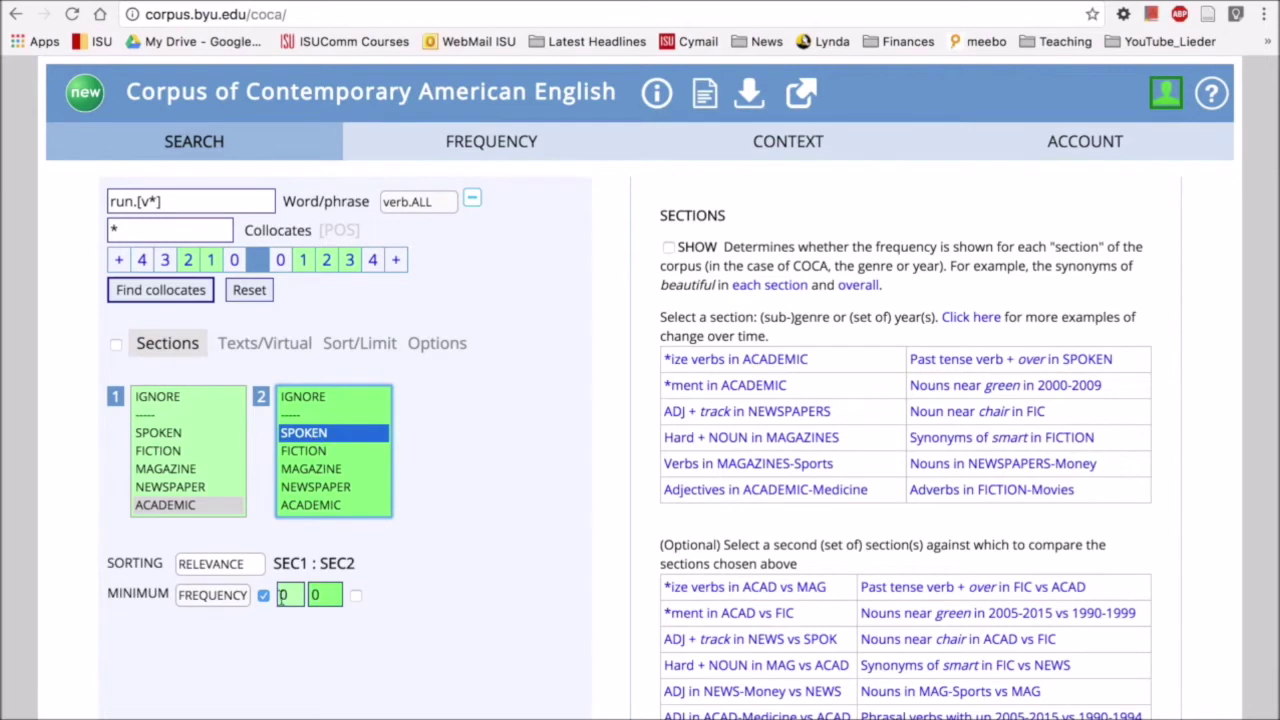
Set the minimum measure to MUT INFO with 3 in both section boxes, ticking the second
click(232, 594)
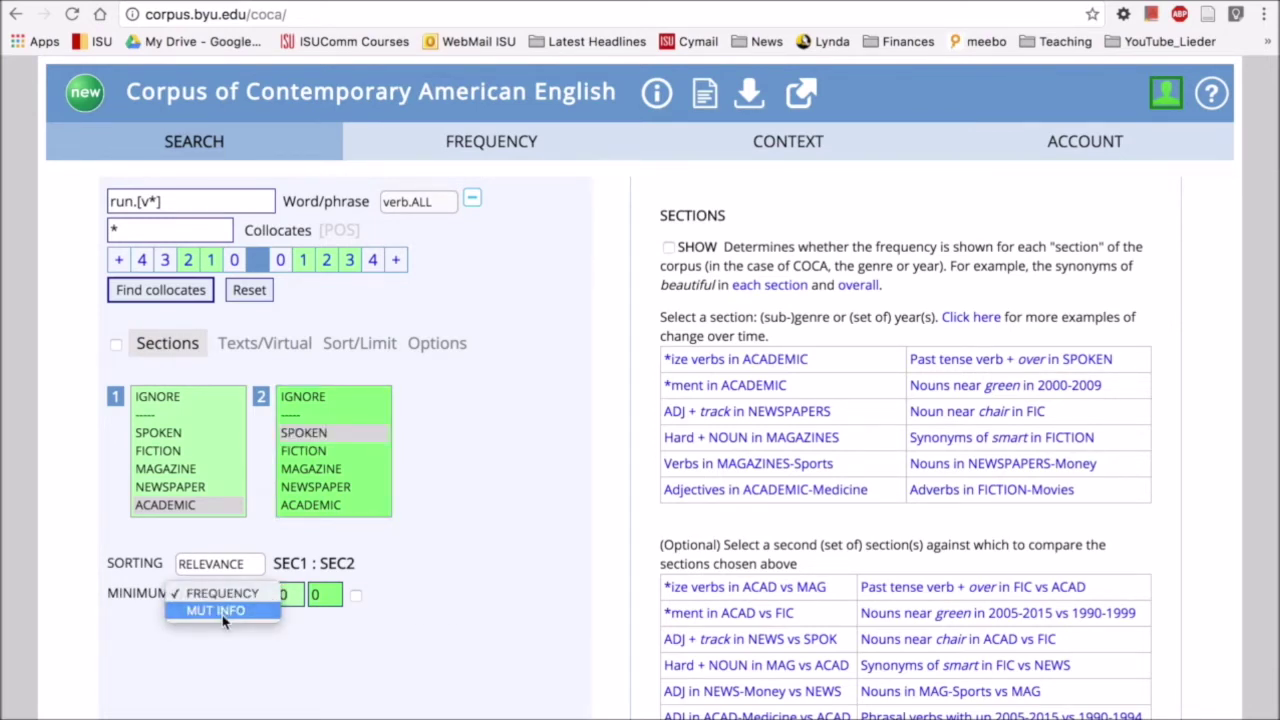
click(224, 611)
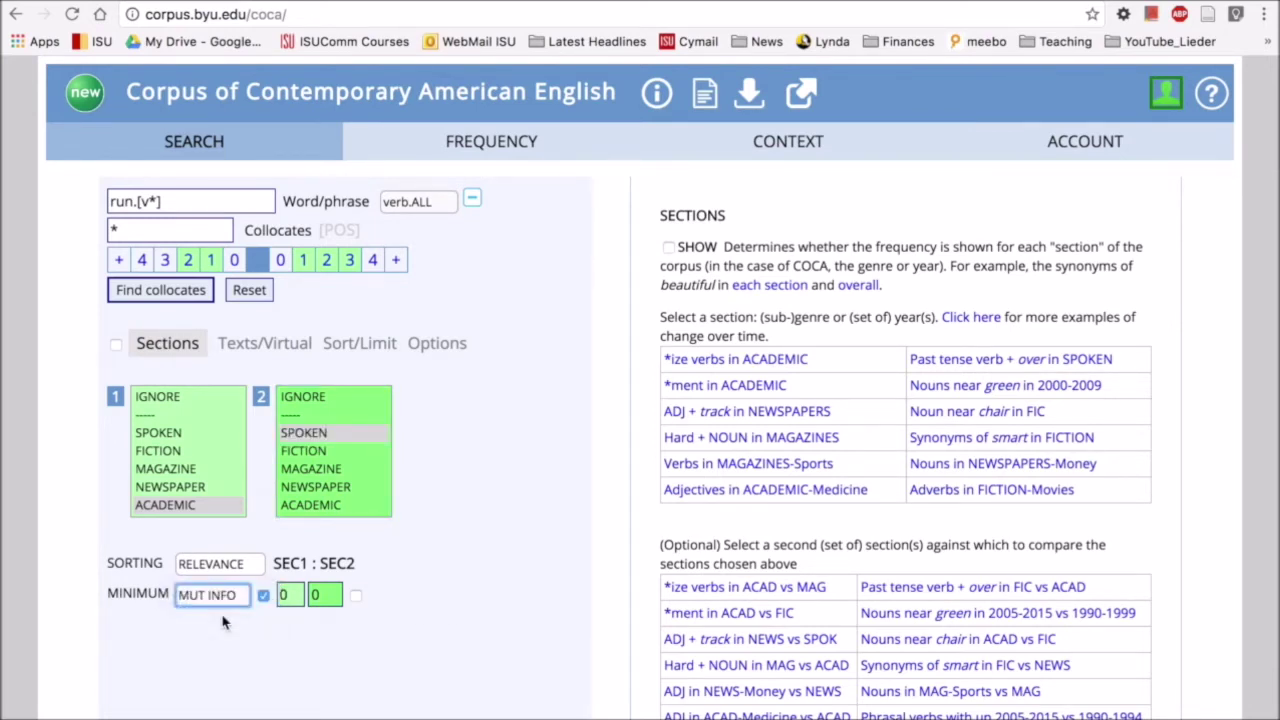
click(290, 595)
key(BackSpace)
text(3)
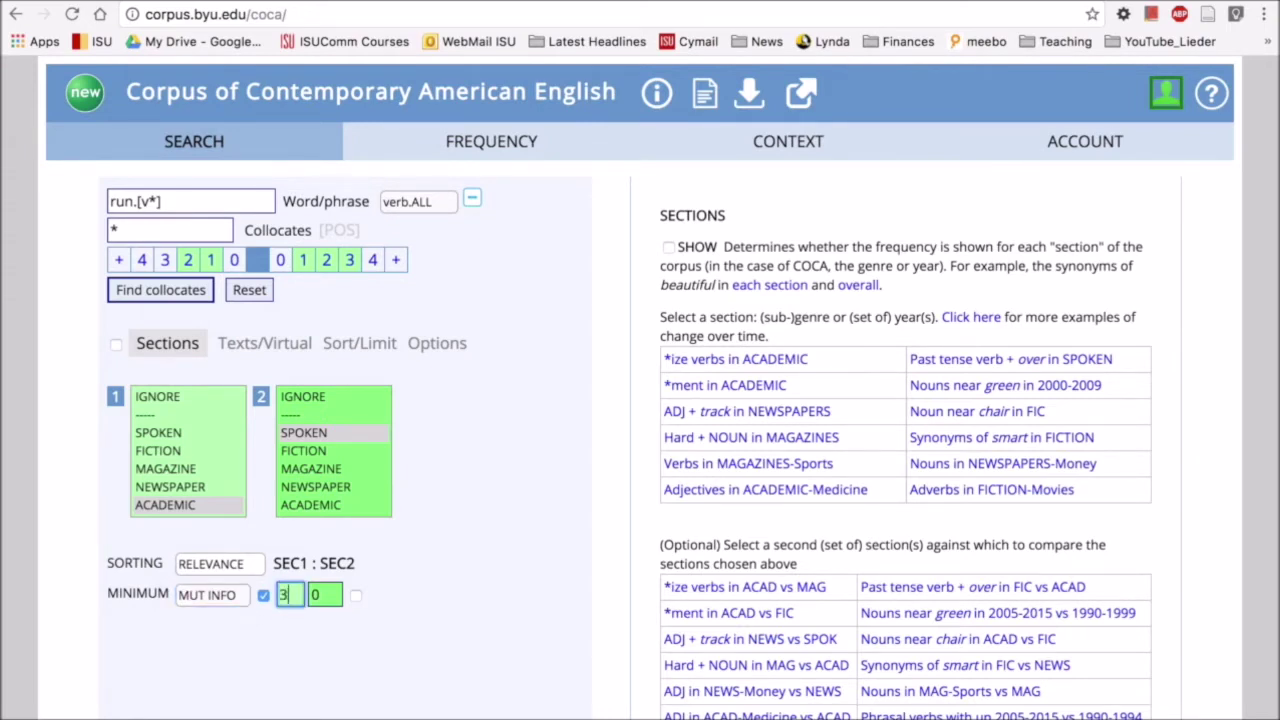
double_click(320, 594)
key(BackSpace)
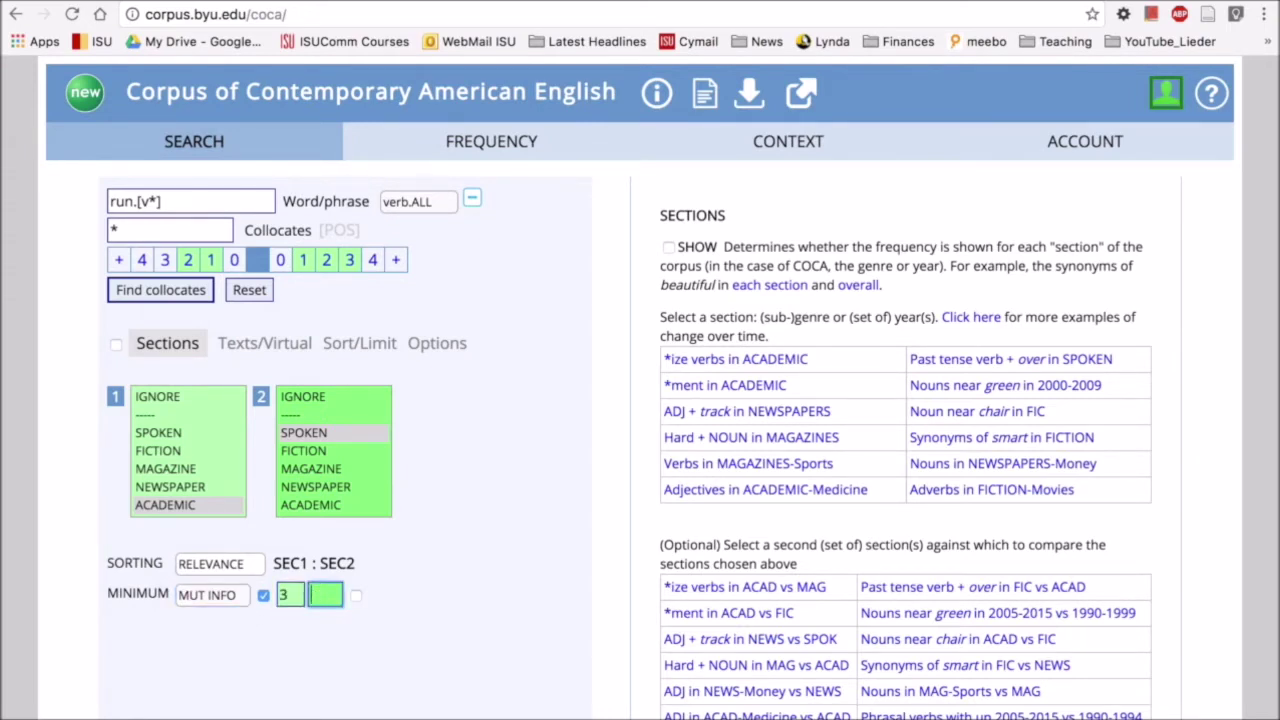
text(3)
click(356, 596)
Find collocates of run.[v*] for ACADEMIC vs SPOKEN, then open the 've collocate's lines
click(137, 291)
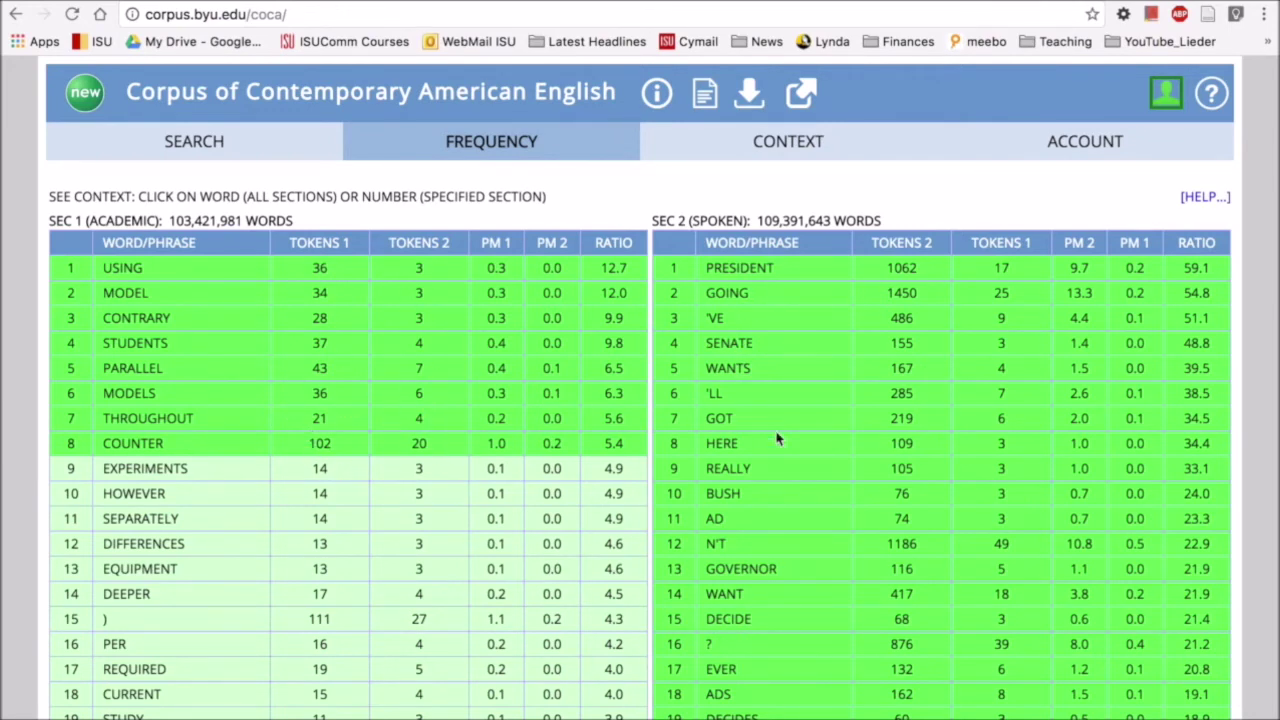
click(716, 320)
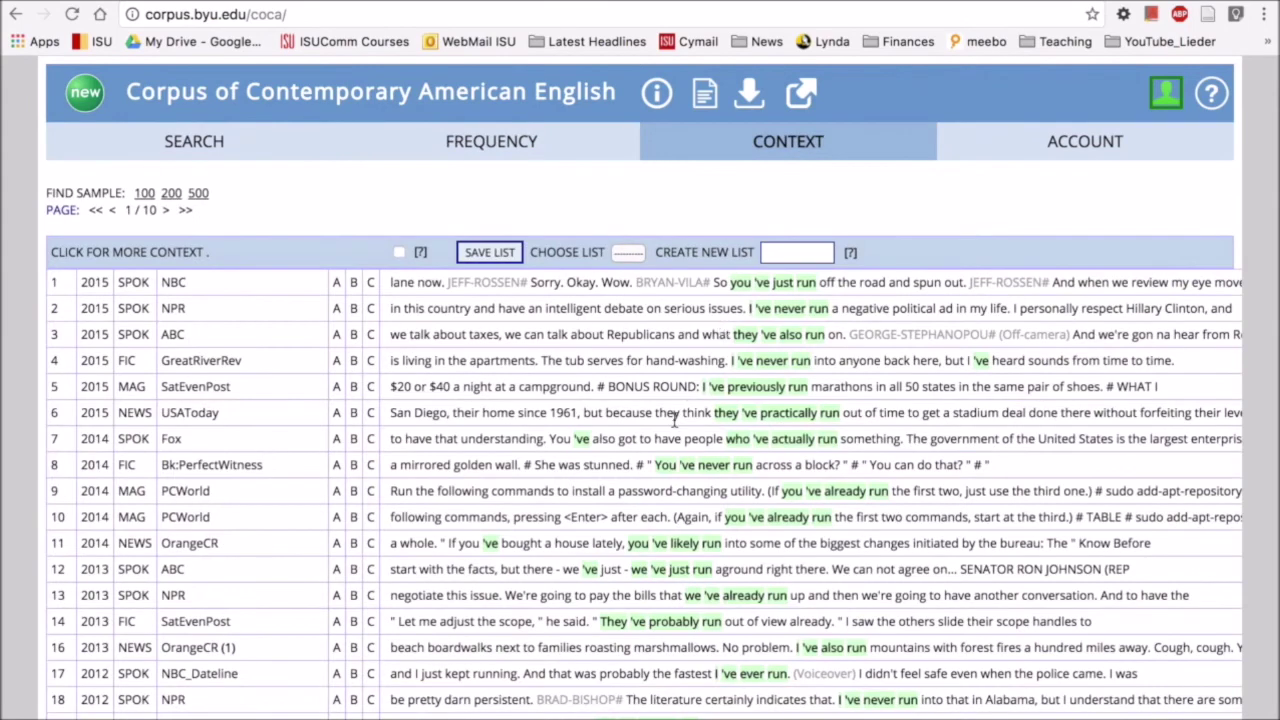
Scroll through the 've with run concordance lines, then return to the search form
scroll(675, 420, down, 1)
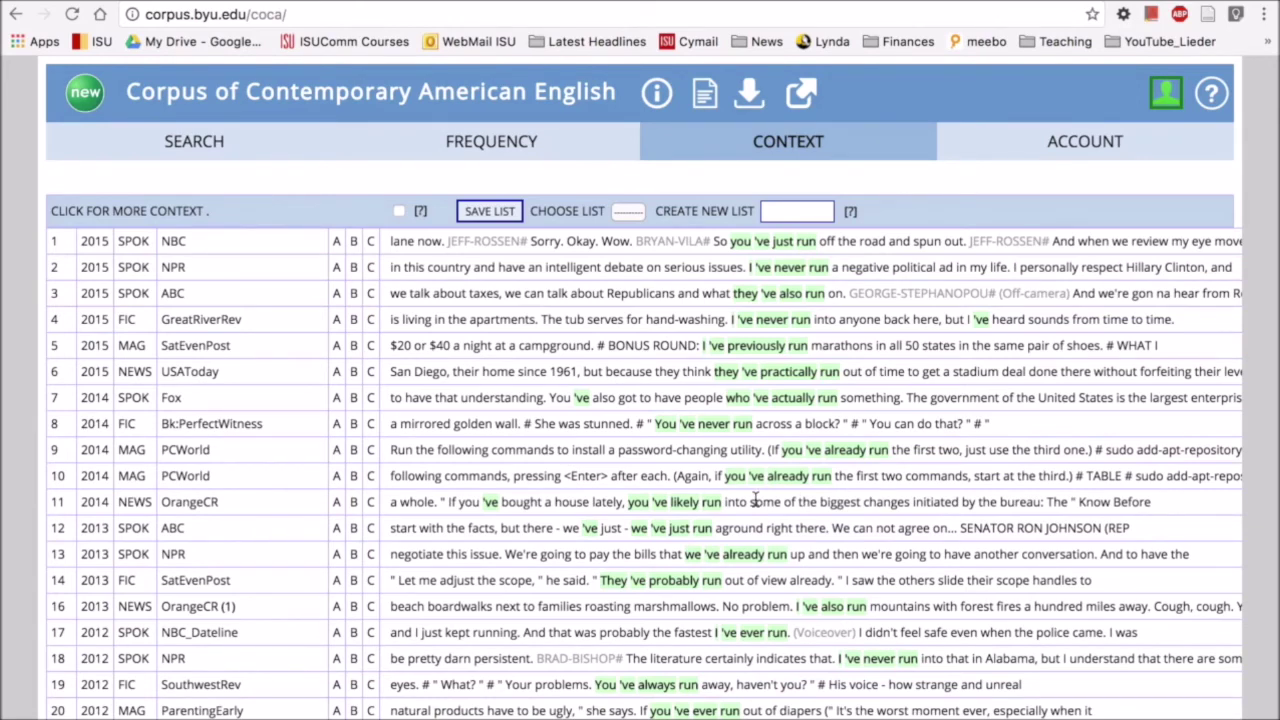
scroll(756, 500, down, 3)
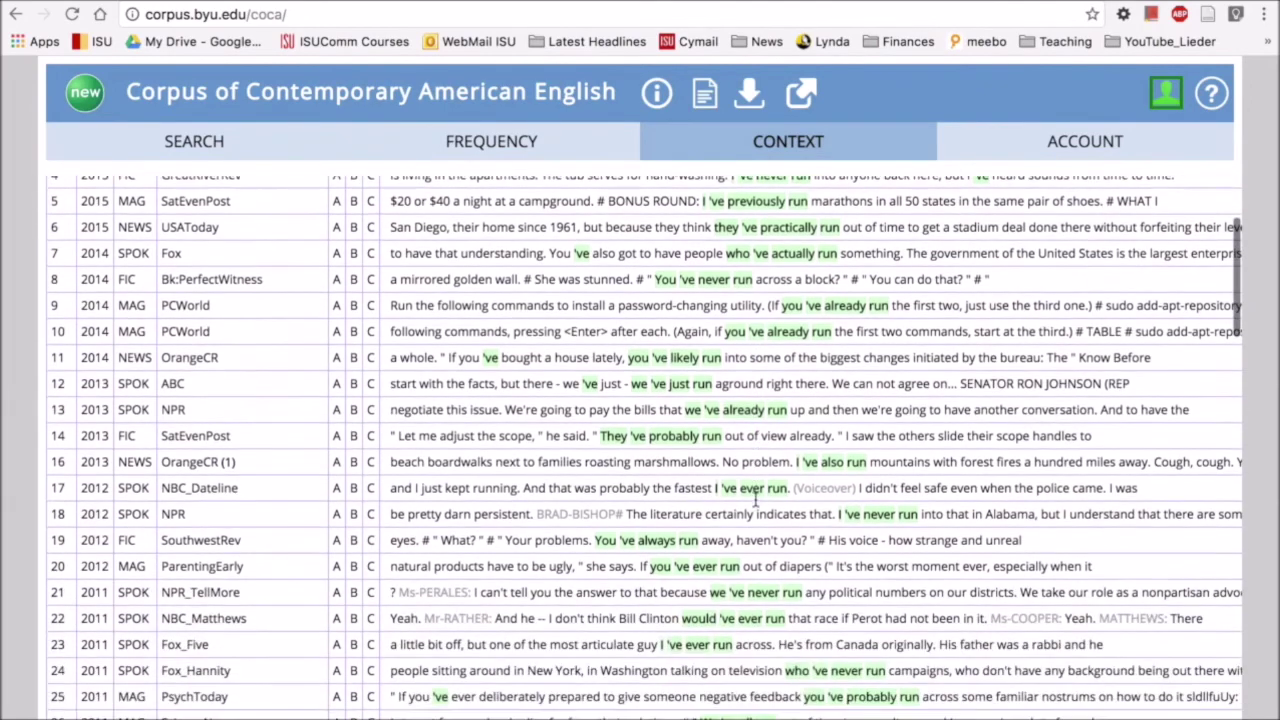
scroll(756, 500, up, 4)
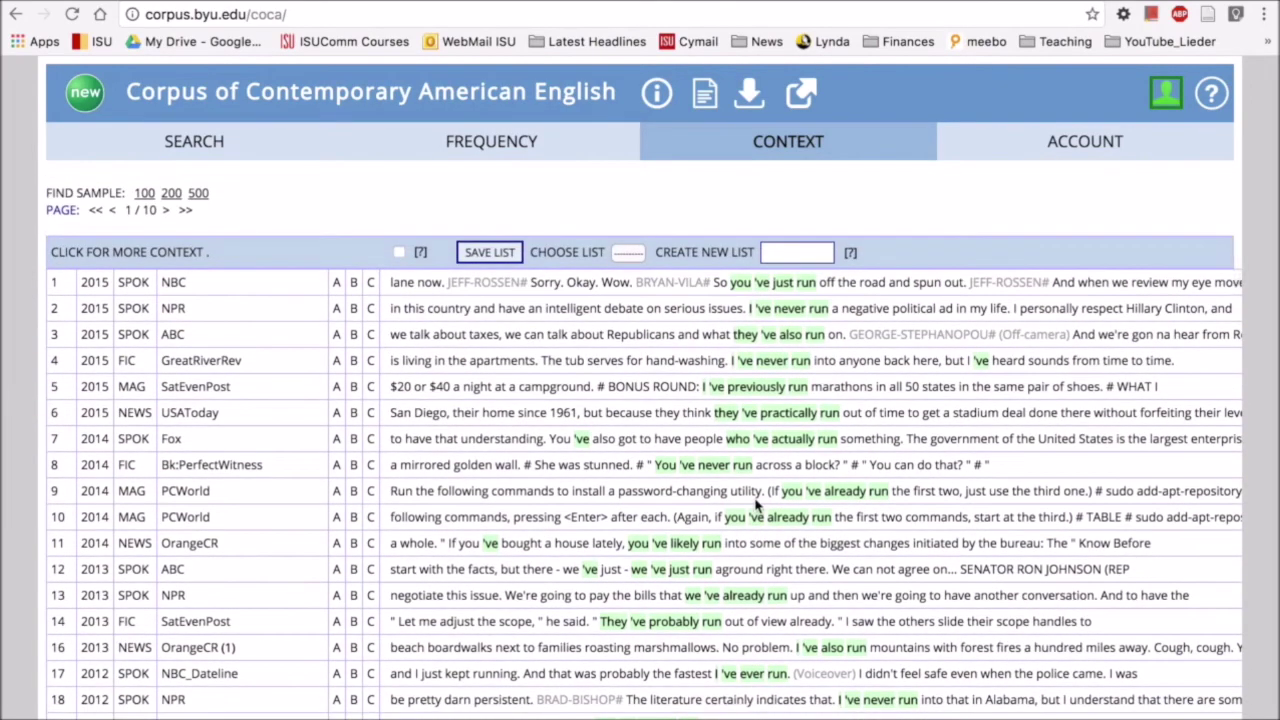
click(181, 157)
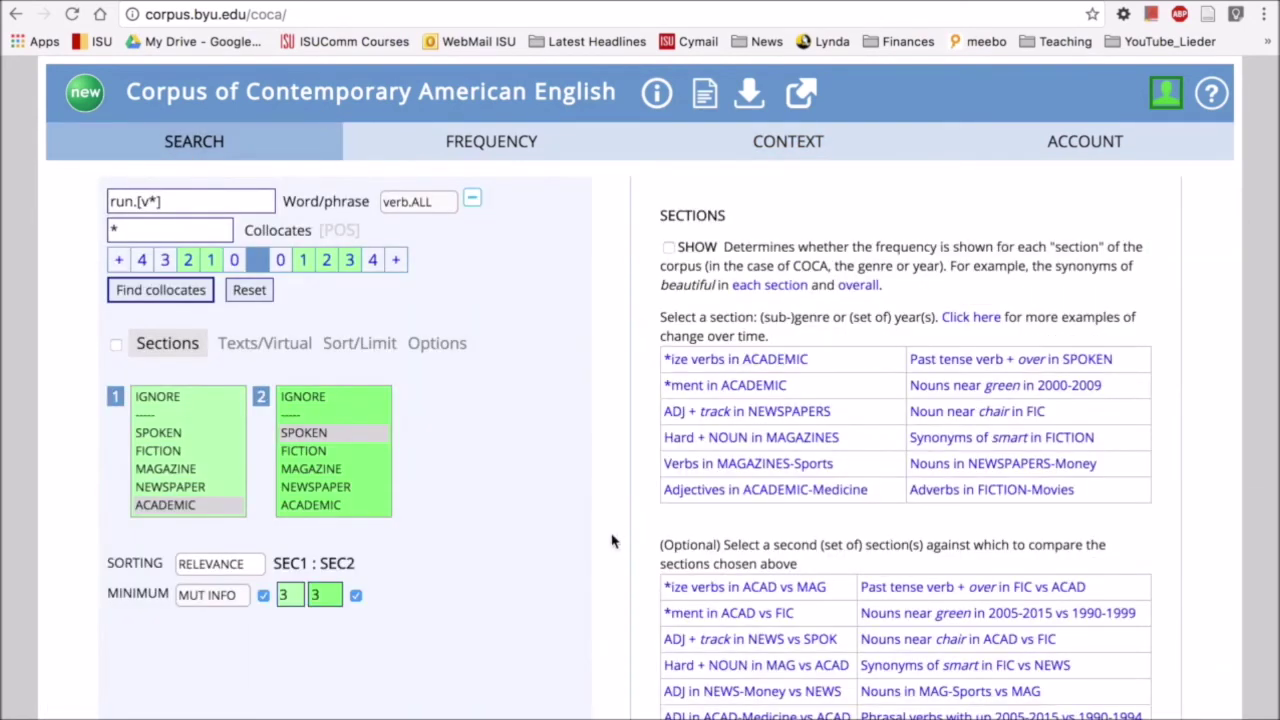